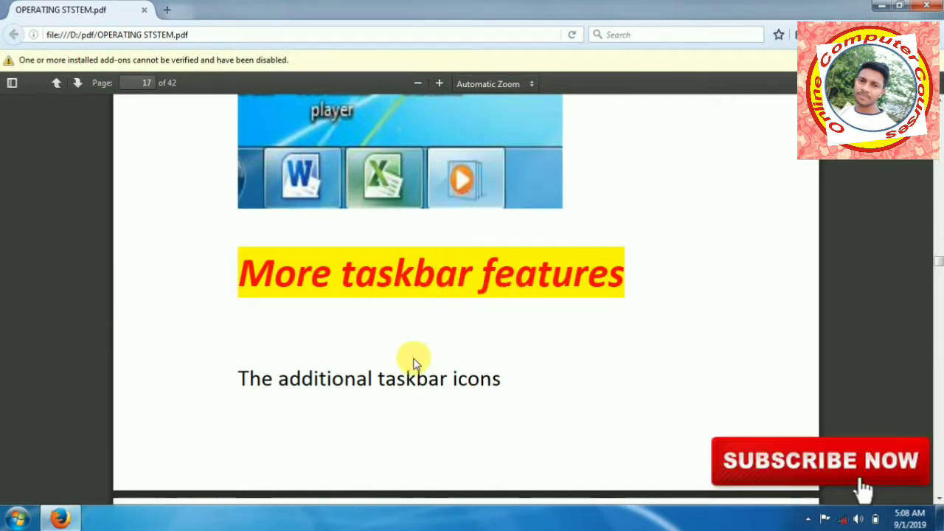
# Minimize the PDF window to view the desktop and its taskbar, and restore the PDF
pyautogui.click(880, 5)
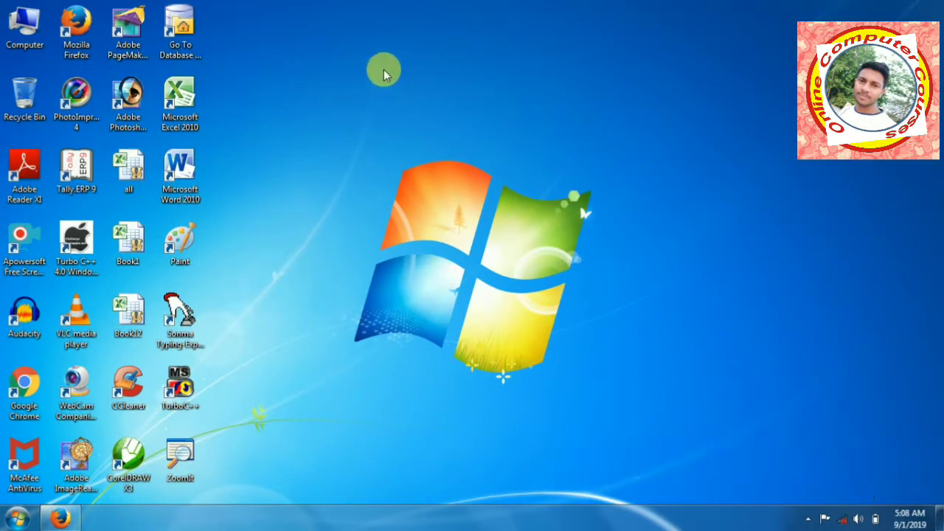
pyautogui.moveTo(356, 73); pyautogui.dragTo(938, 481)
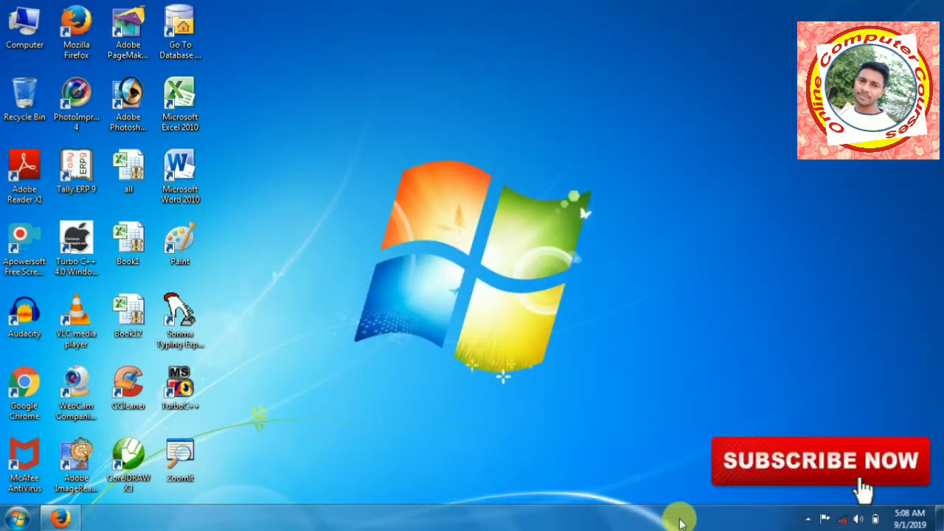
pyautogui.click(62, 520)
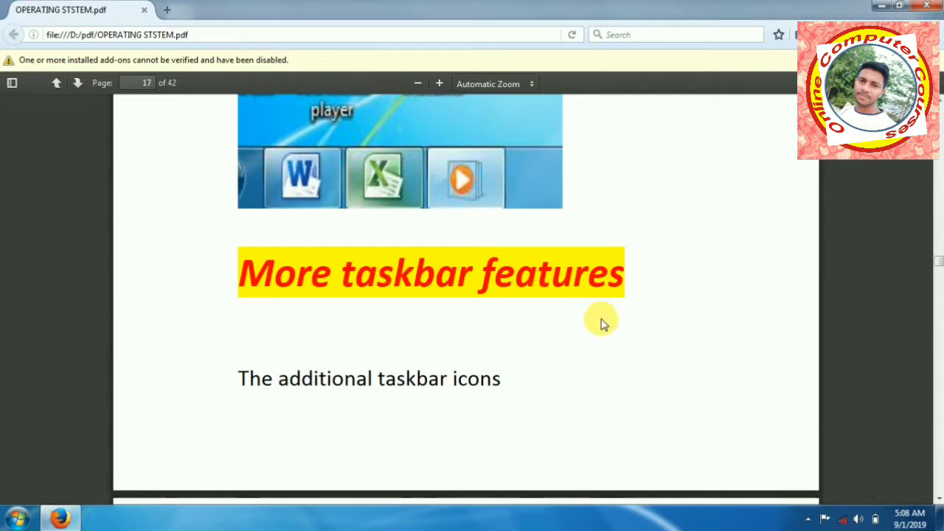
# Read the PDF's "More taskbar features" section from page 17 down to the "Show desktop" heading on page 18
pyautogui.scroll(-3, 602, 322)
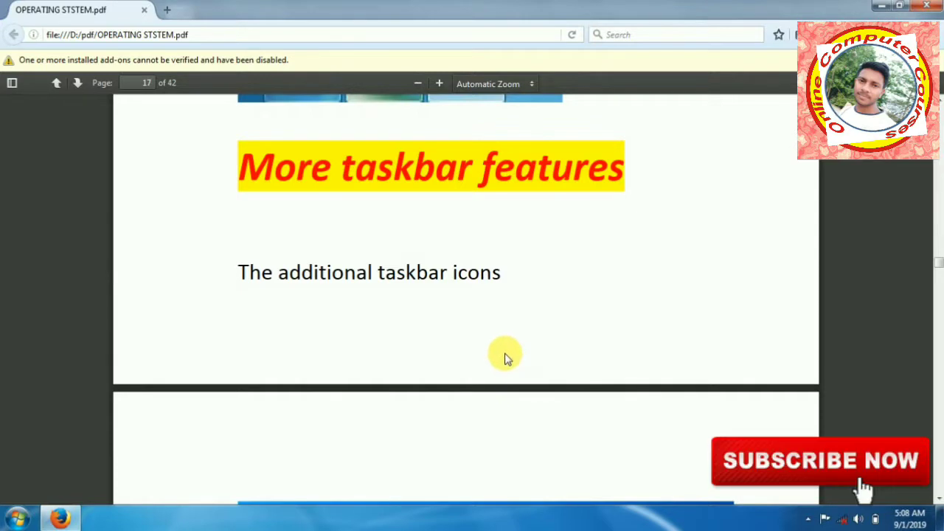
pyautogui.scroll(-4, 506, 357)
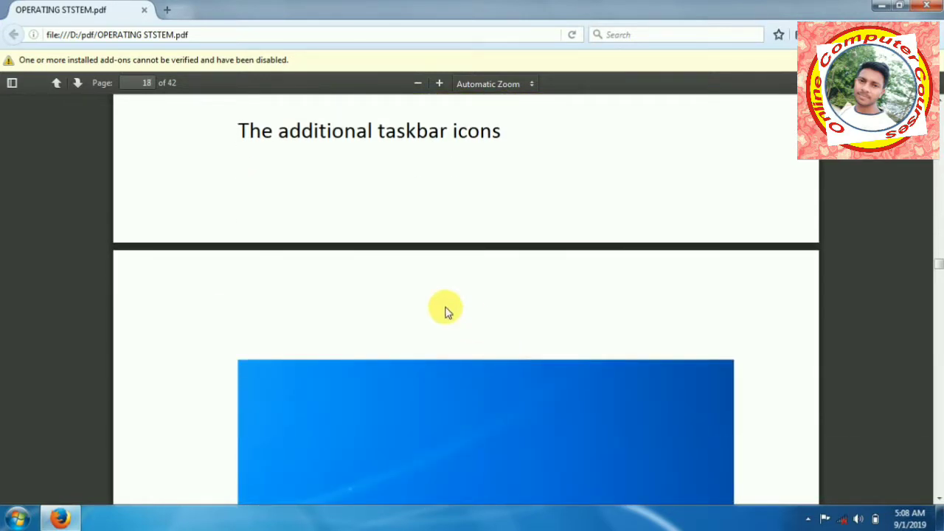
pyautogui.scroll(-7, 413, 332)
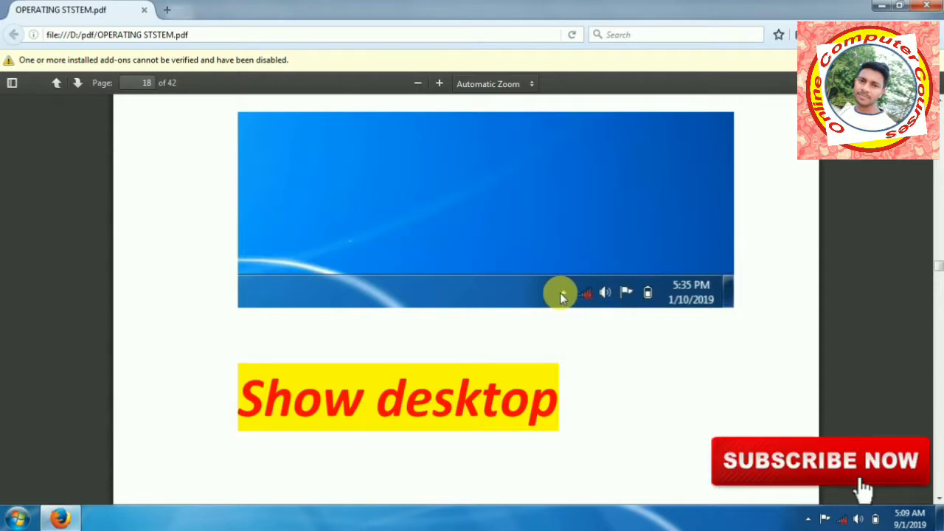
pyautogui.scroll(-3, 560, 293)
pyautogui.scroll(1, 560, 293)
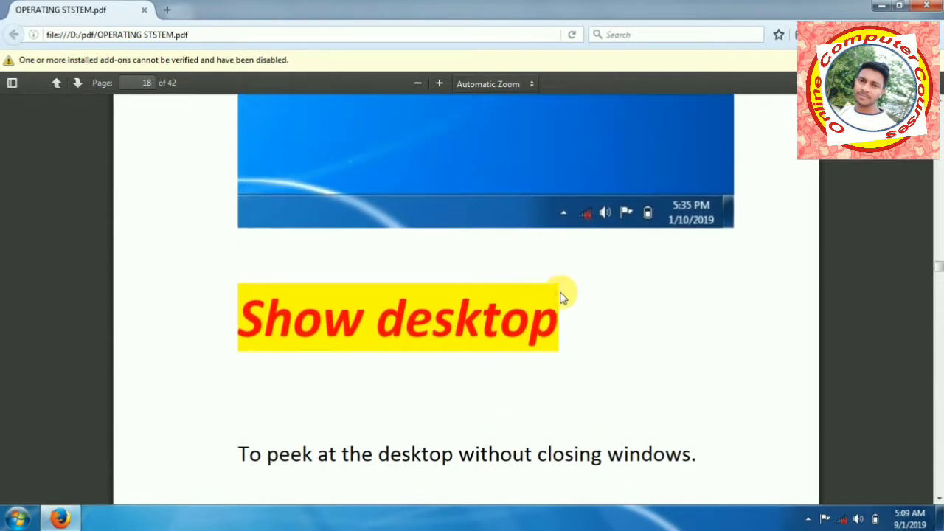
# Minimize the PDF window and view the battery status and power plan options from the taskbar's notification area
pyautogui.click(878, 7)
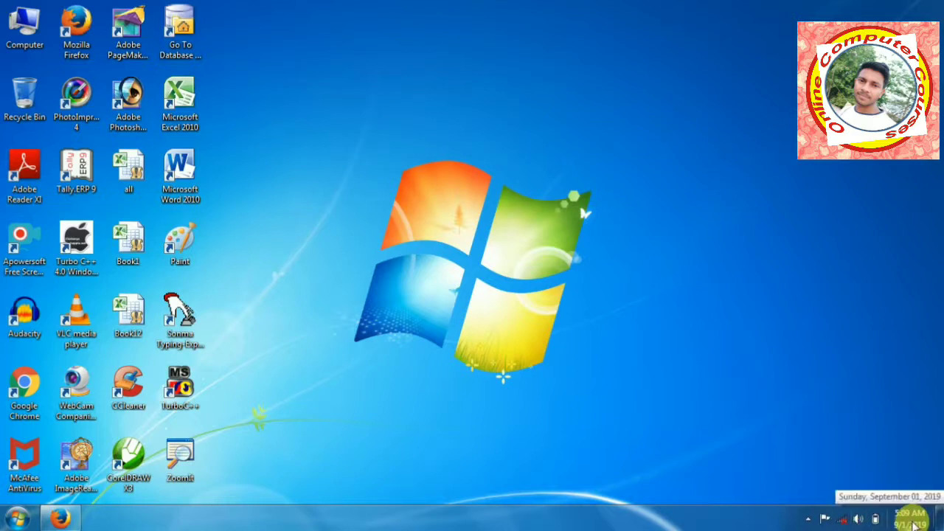
pyautogui.moveTo(873, 524)
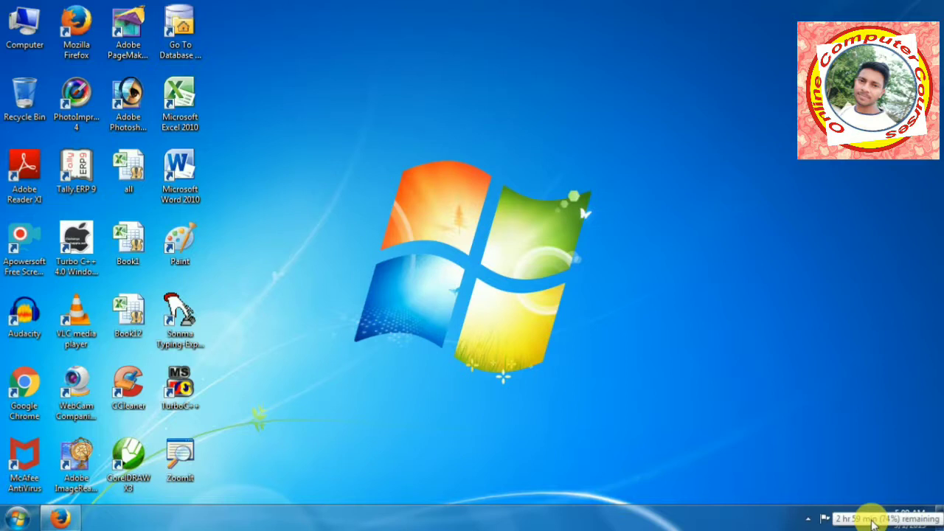
pyautogui.click(877, 520)
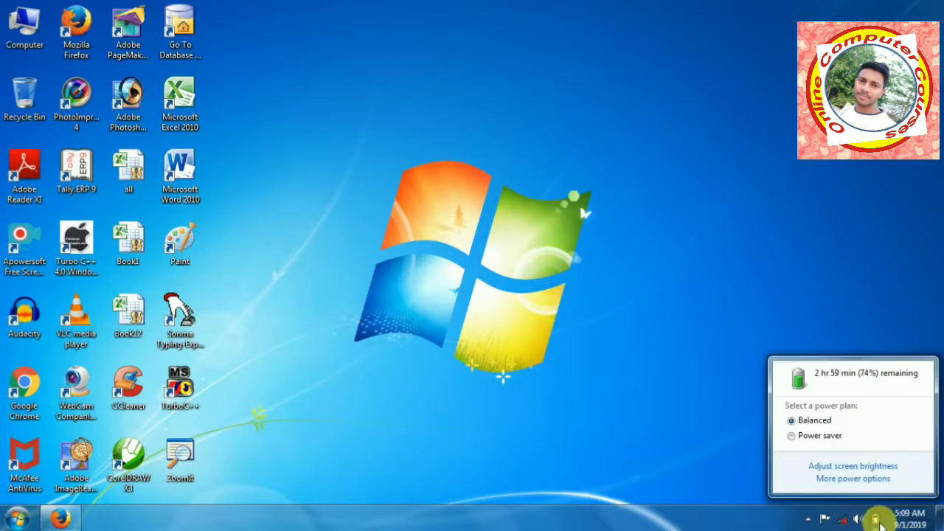
pyautogui.click(878, 521)
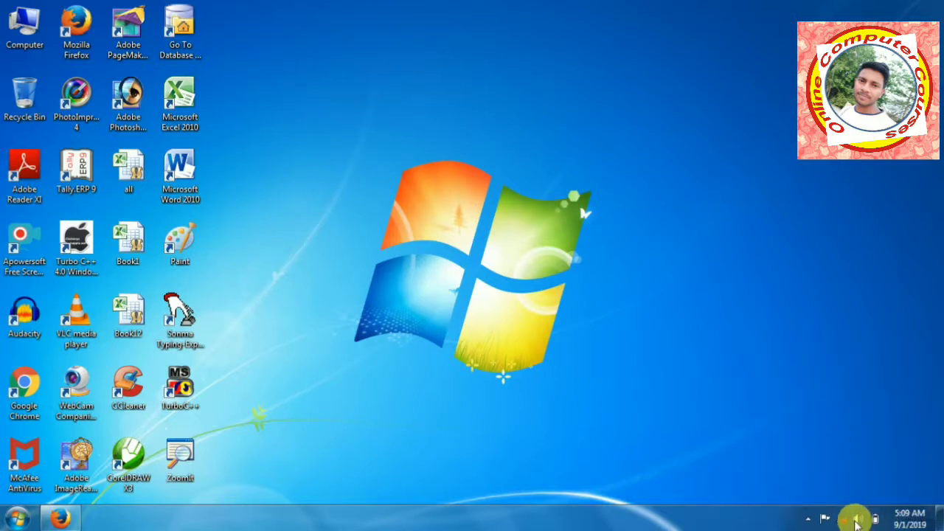
# Check the volume, network and Action Center icons in the notification area, and view the hidden icons
pyautogui.click(855, 520)
pyautogui.click(855, 520)
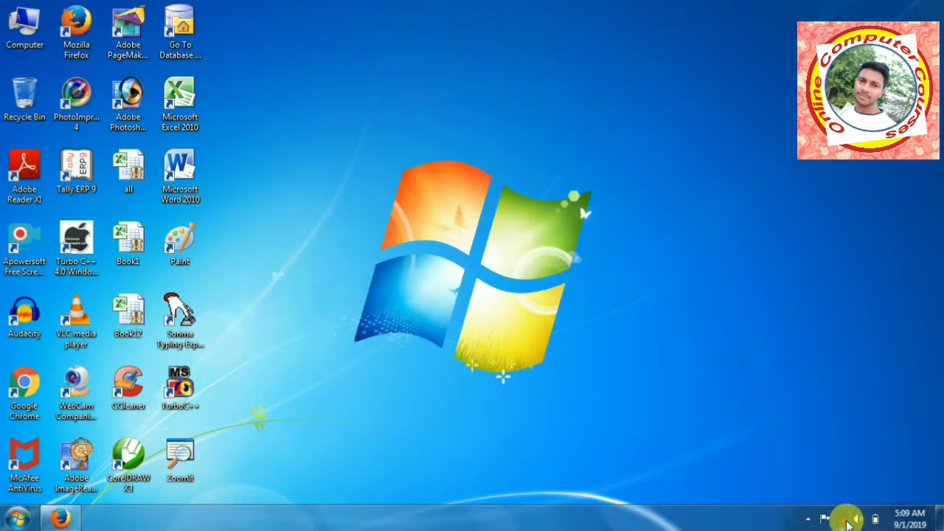
pyautogui.click(847, 520)
pyautogui.click(846, 519)
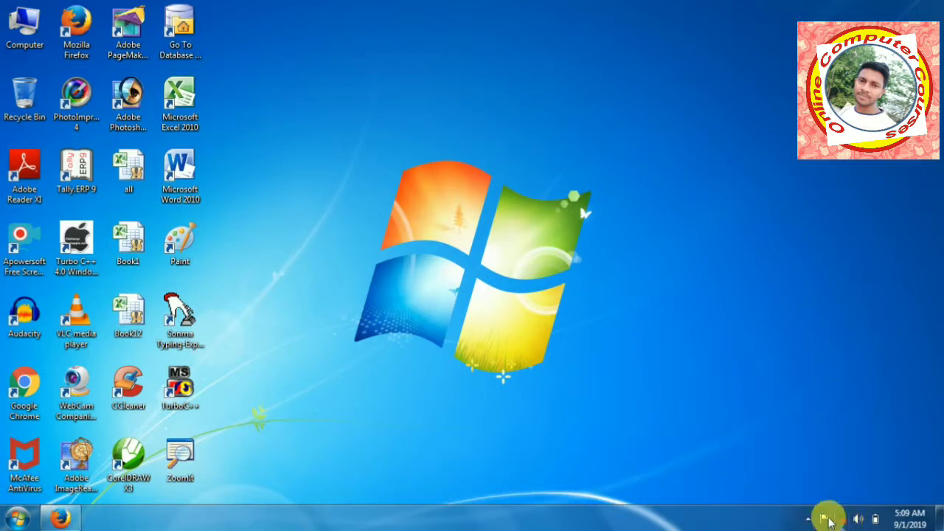
pyautogui.click(827, 519)
pyautogui.click(827, 516)
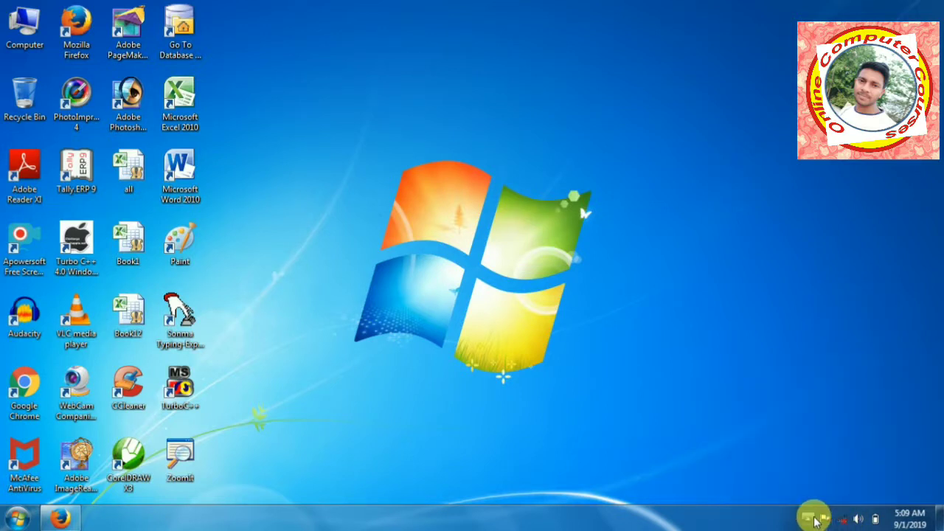
pyautogui.click(815, 520)
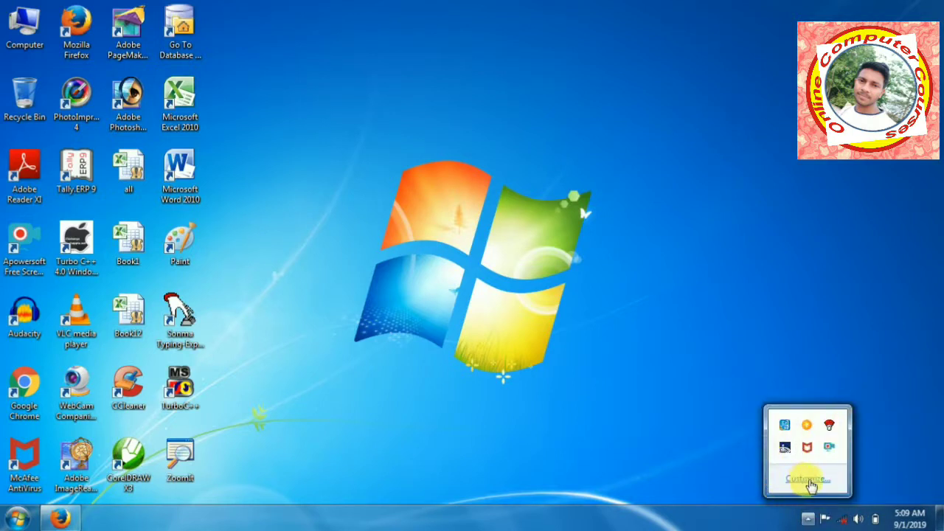
pyautogui.click(522, 238)
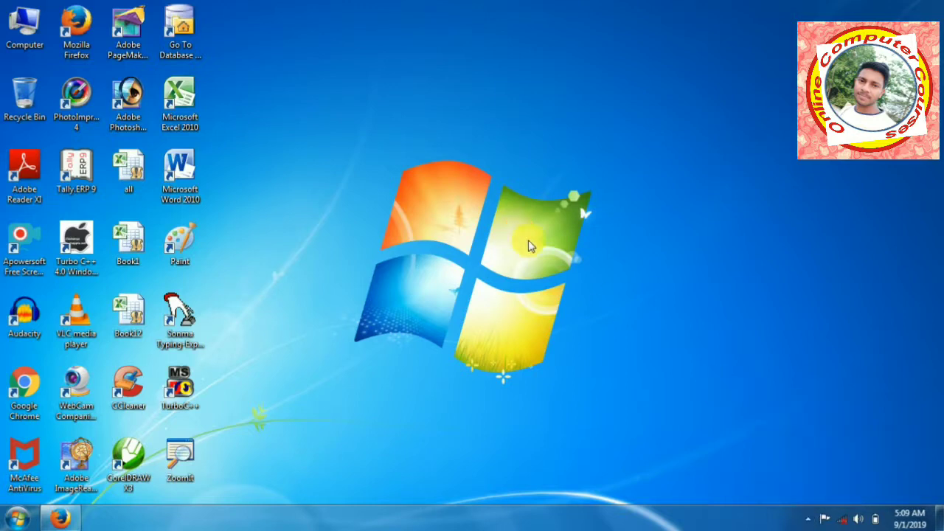
# Restore the PDF and read the "Show desktop" instructions on peeking at the desktop without closing windows
pyautogui.click(61, 519)
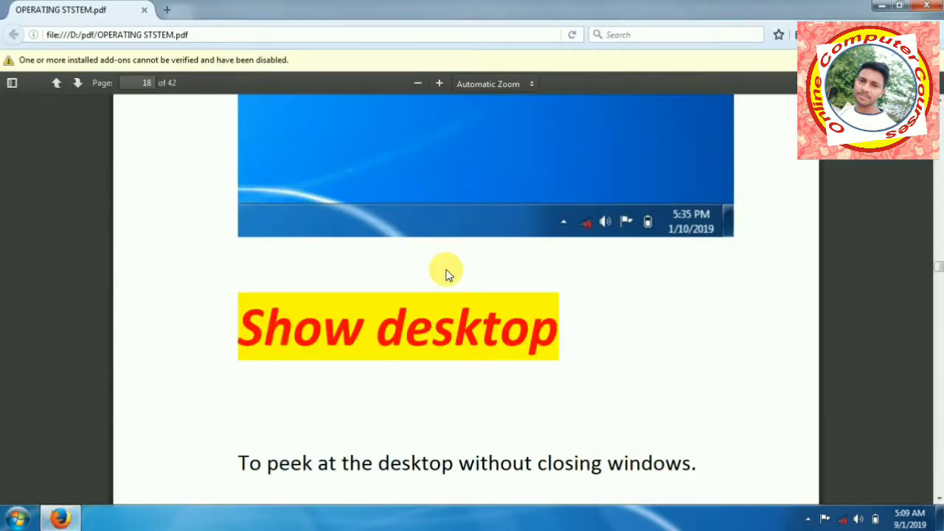
pyautogui.scroll(-3, 447, 274)
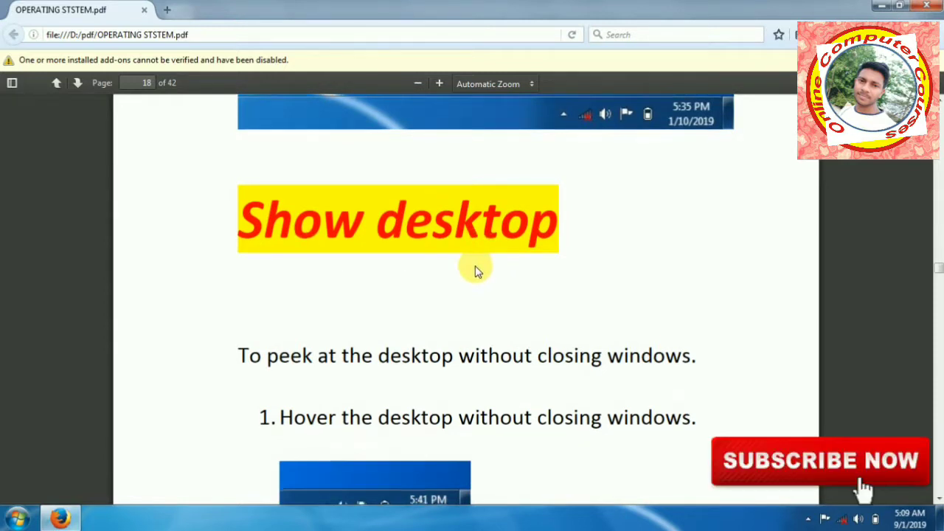
pyautogui.scroll(-3, 473, 270)
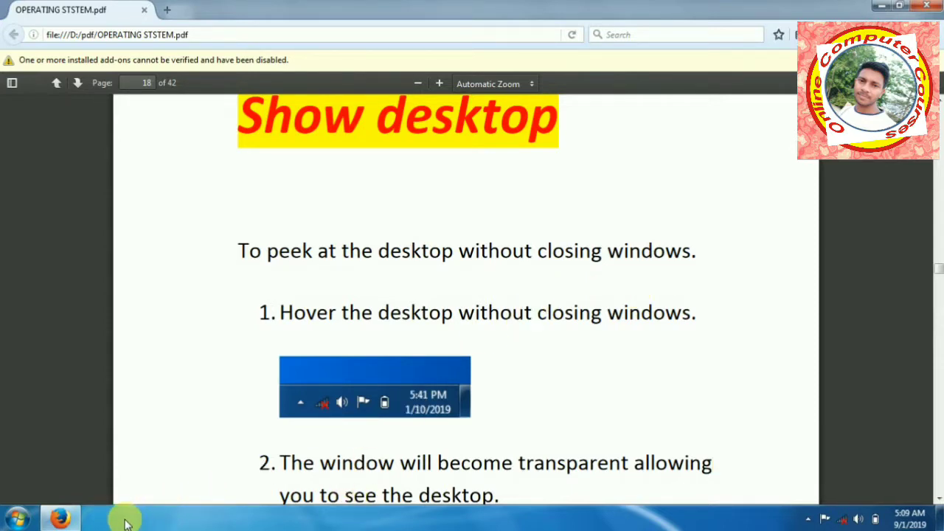
# Minimize the PDF window and refresh the desktop
pyautogui.click(61, 518)
pyautogui.rightClick(725, 153)
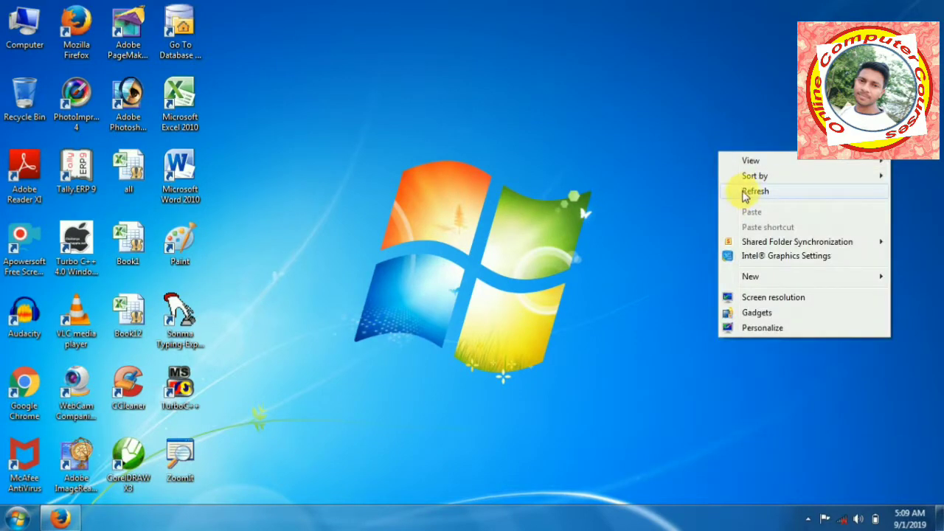
pyautogui.click(740, 189)
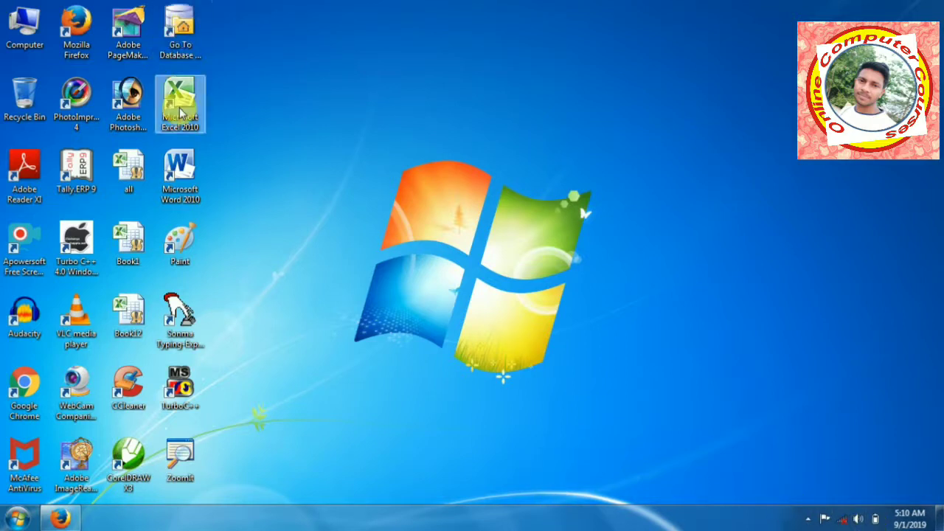
# Launch ZoomIt, accept its current settings, and magnify the taskbar's notification area
pyautogui.doubleClick(176, 465)
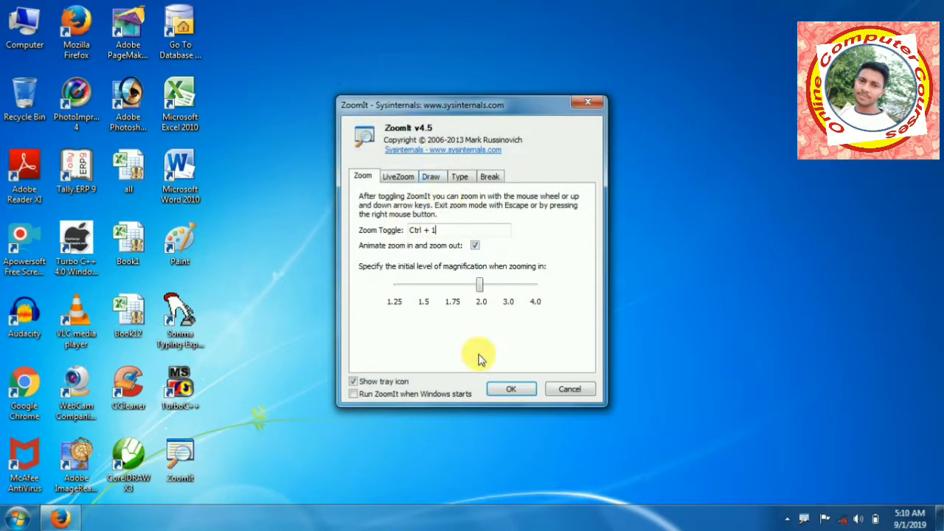
pyautogui.click(504, 390)
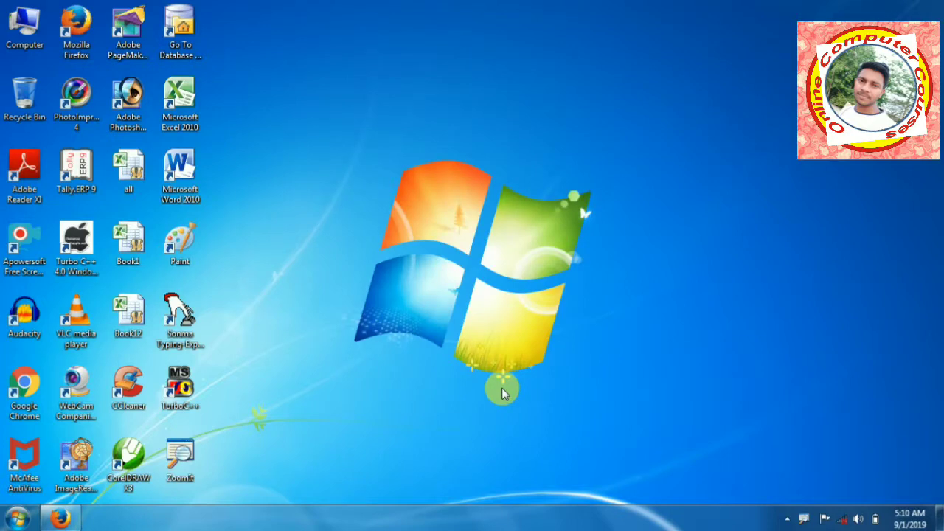
pyautogui.hotkey('ctrl', '1')
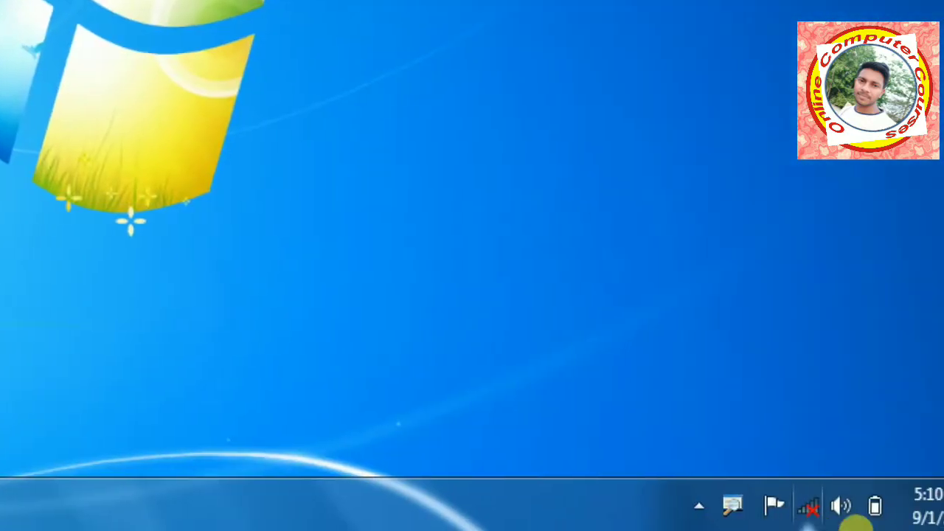
pyautogui.press('Escape')
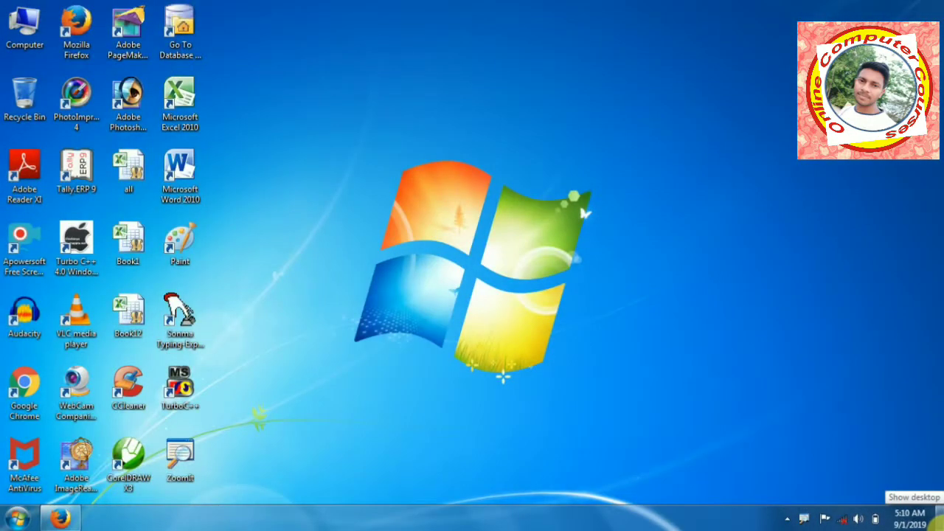
pyautogui.hotkey('ctrl', '1')
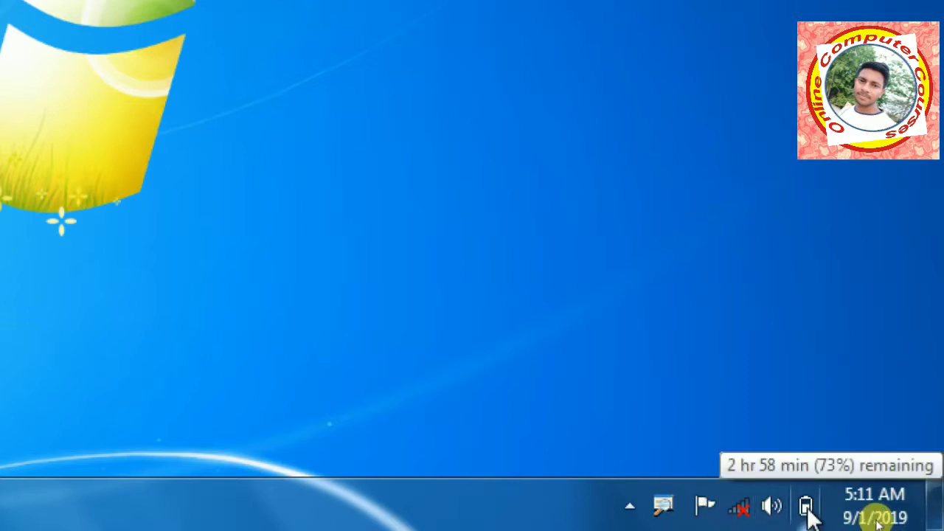
# Customize the notification area so Apowersoft Free Screen Recorder uses "Show icon and notifications", and close the settings window
pyautogui.click(630, 508)
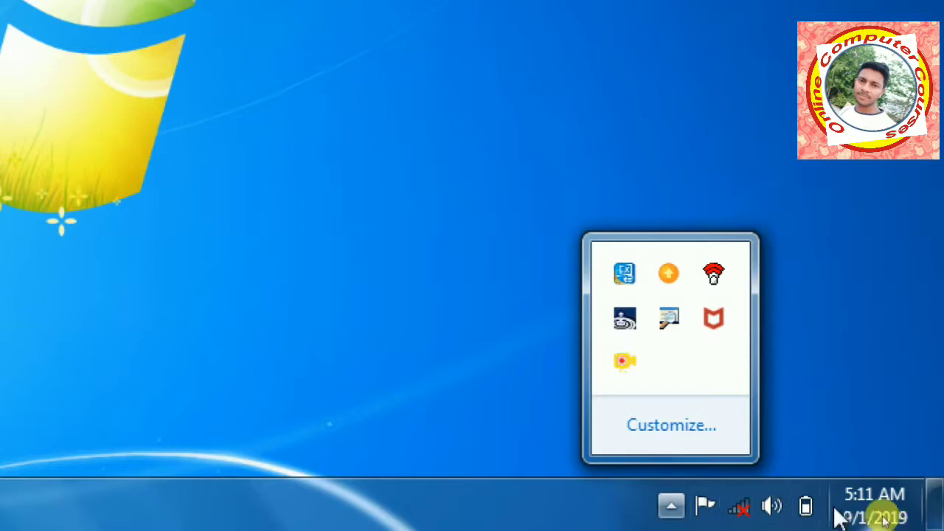
pyautogui.click(659, 426)
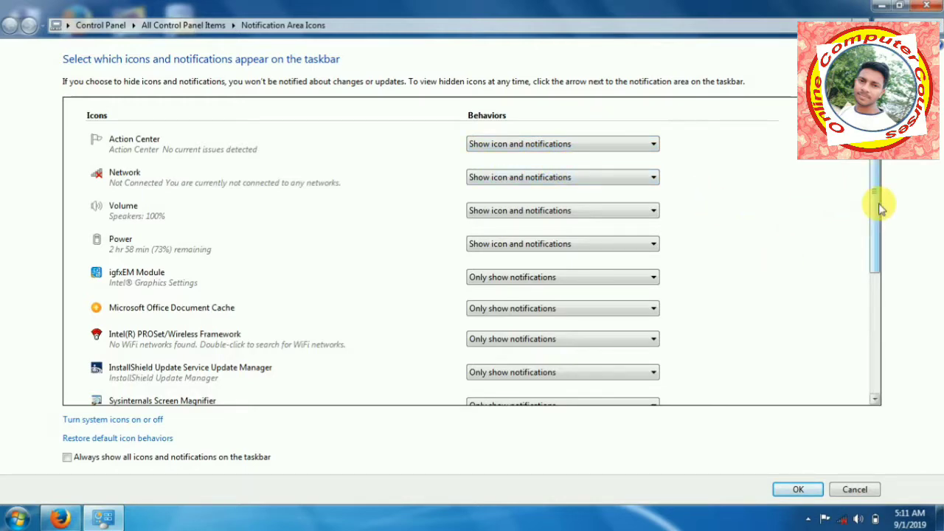
pyautogui.moveTo(880, 208); pyautogui.dragTo(856, 297)
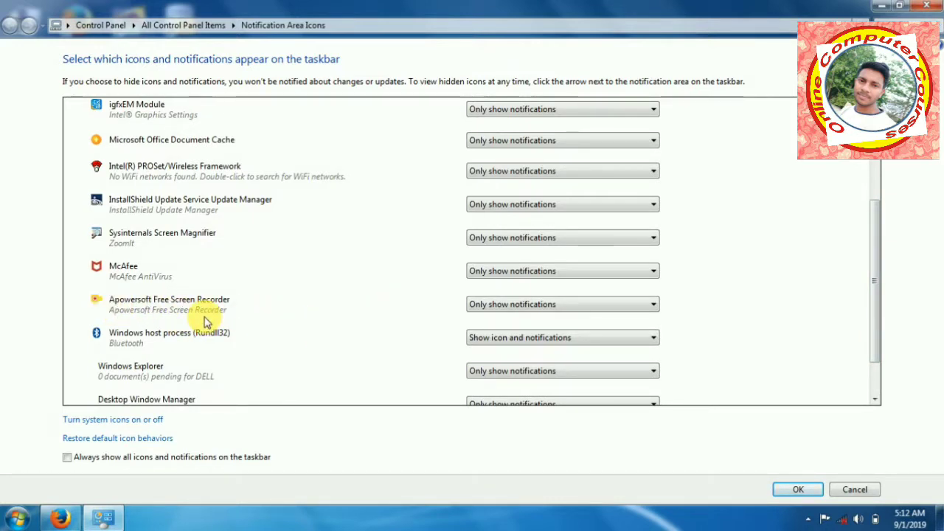
pyautogui.click(530, 312)
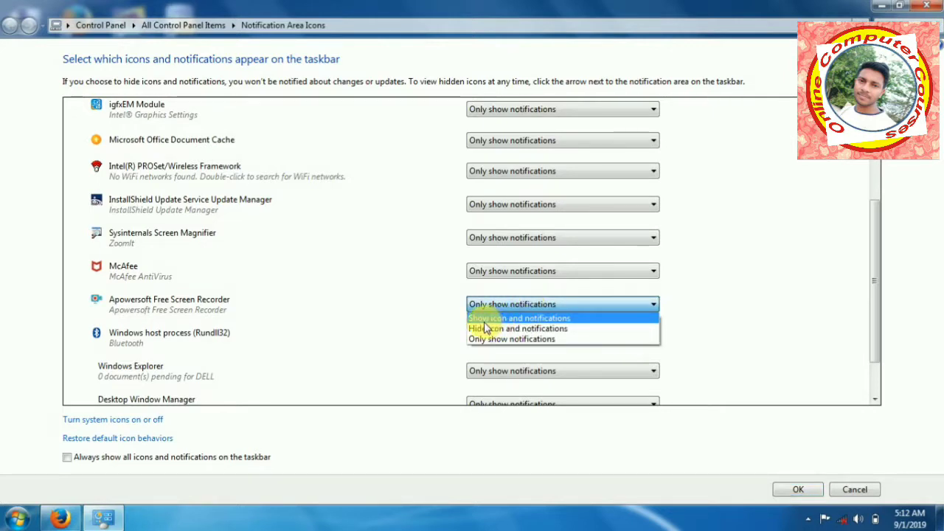
pyautogui.click(535, 320)
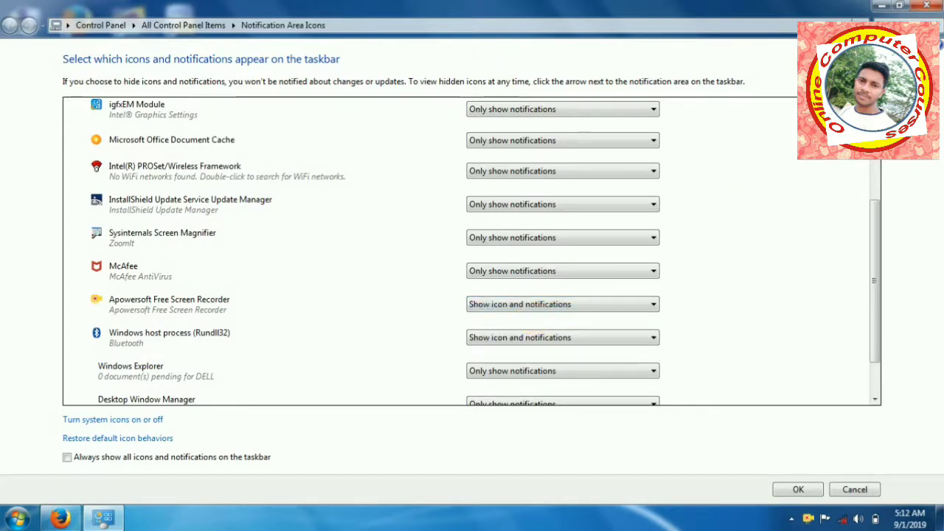
pyautogui.click(932, 7)
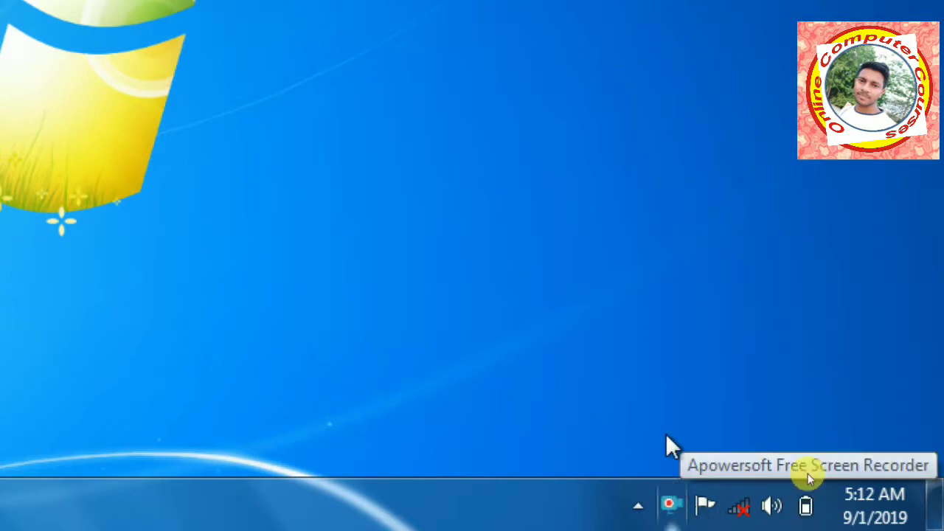
# Customize the notification area so Apowersoft Free Screen Recorder uses "Only show notifications", save the change, and refresh the desktop
pyautogui.click(640, 514)
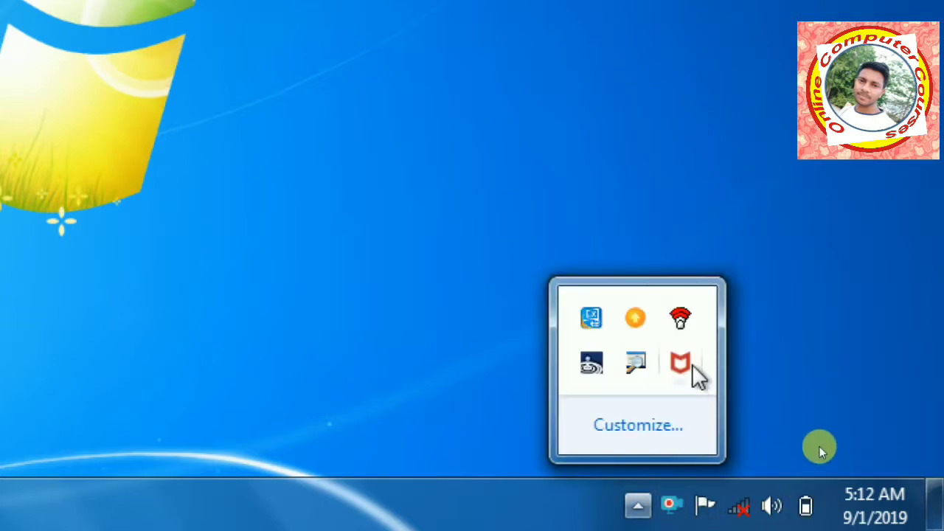
pyautogui.click(664, 437)
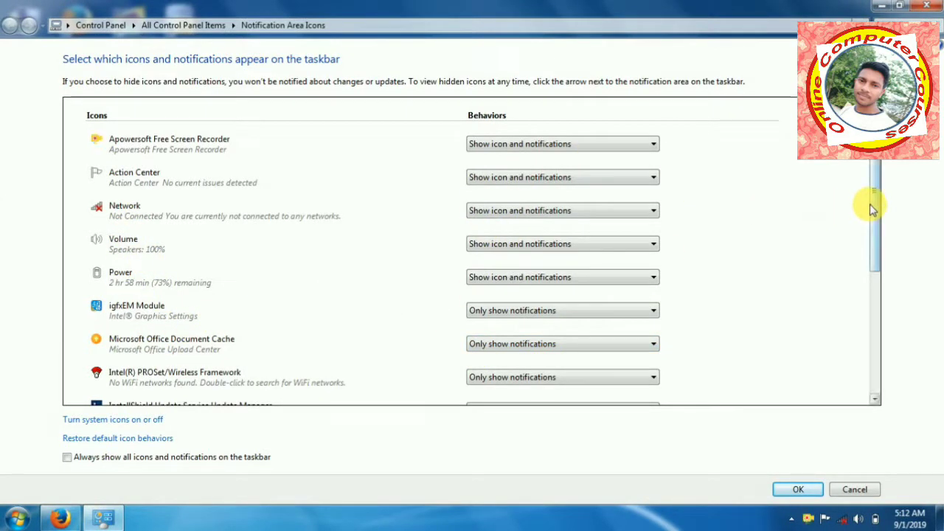
pyautogui.moveTo(880, 210); pyautogui.dragTo(846, 193)
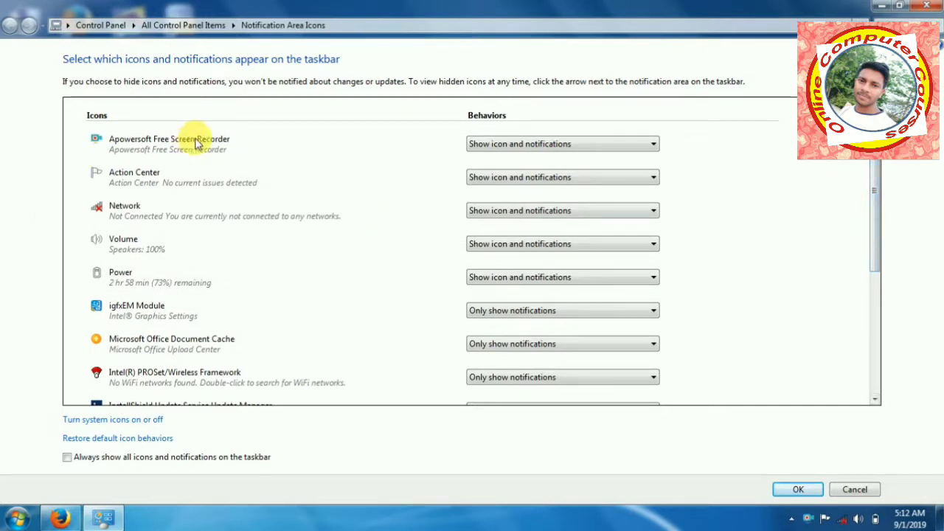
pyautogui.click(519, 146)
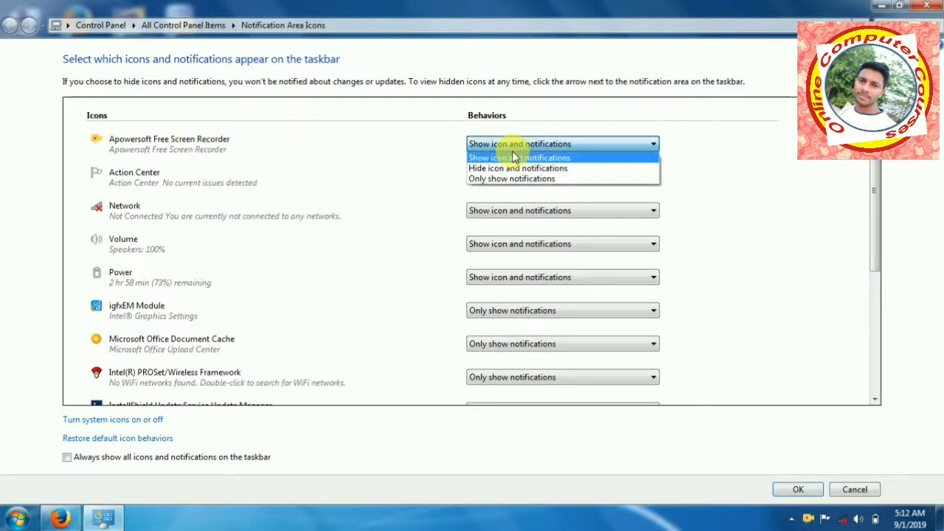
pyautogui.click(501, 180)
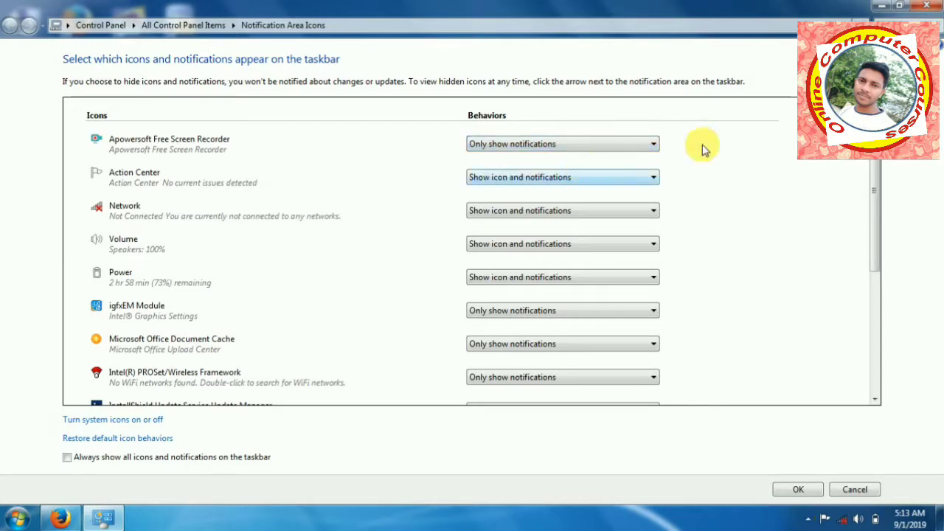
pyautogui.click(799, 490)
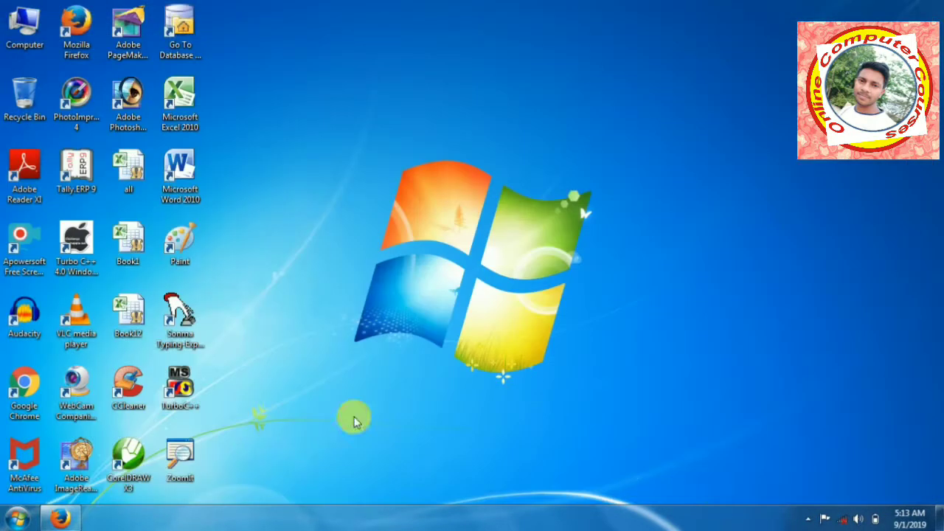
pyautogui.rightClick(420, 2)
pyautogui.click(488, 43)
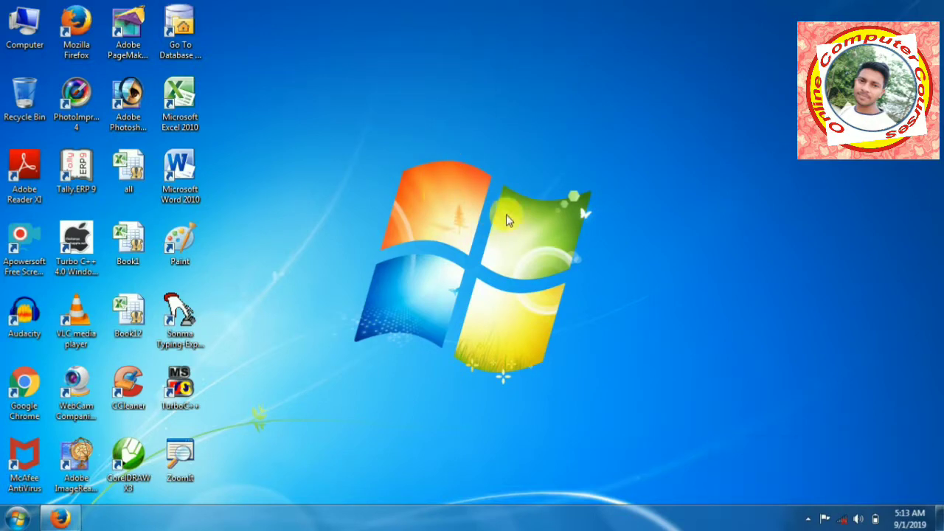
# Restore the PDF and read the remaining "Show desktop" instructions on pages 18 and 19, up to the "Action center" heading
pyautogui.click(60, 519)
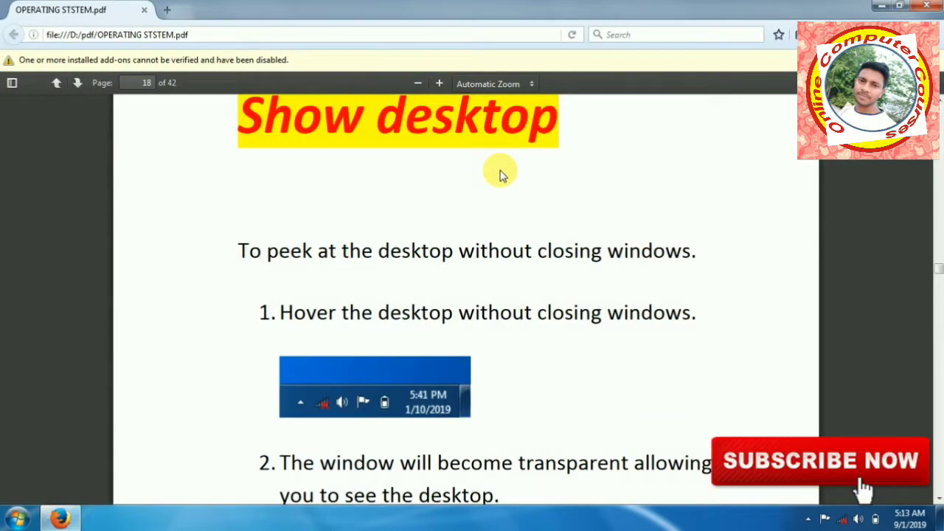
pyautogui.scroll(-2, 348, 284)
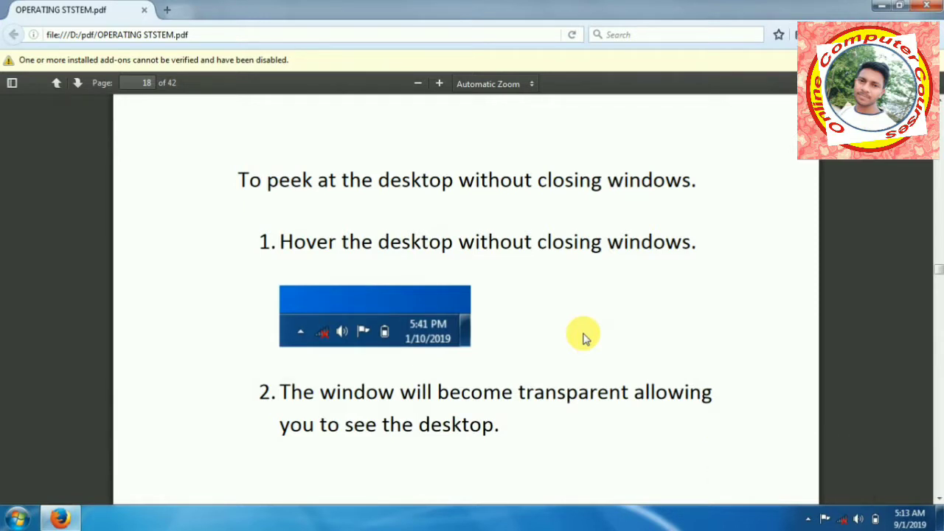
pyautogui.scroll(-3, 401, 348)
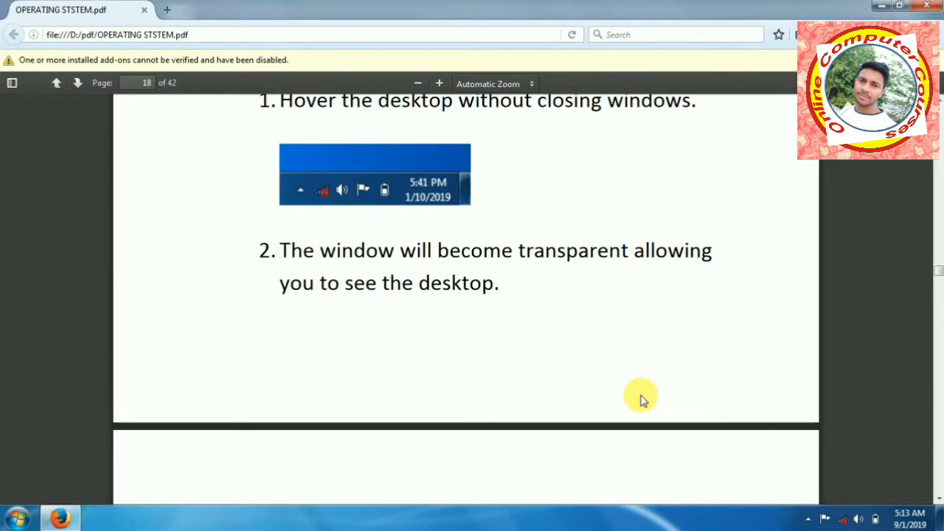
pyautogui.scroll(-4, 664, 365)
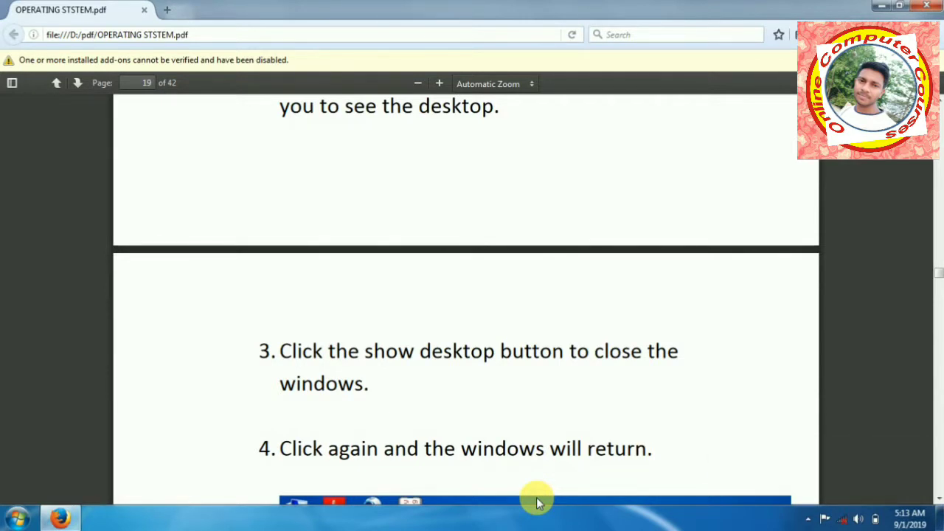
pyautogui.scroll(-3, 242, 372)
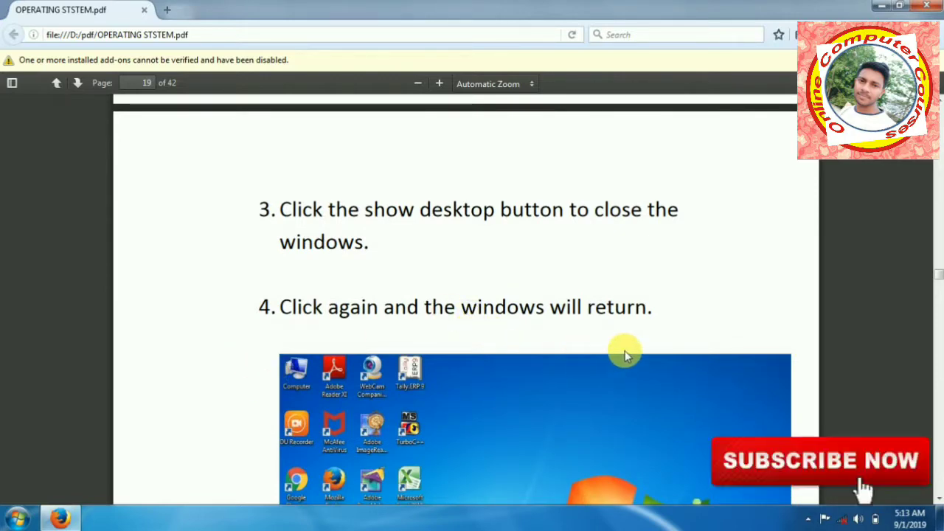
pyautogui.scroll(-10, 686, 339)
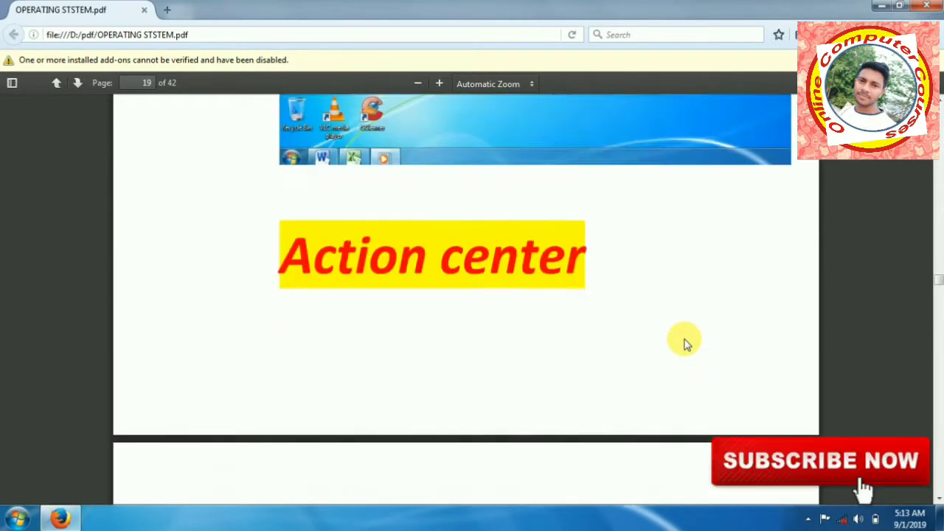
pyautogui.scroll(5, 682, 339)
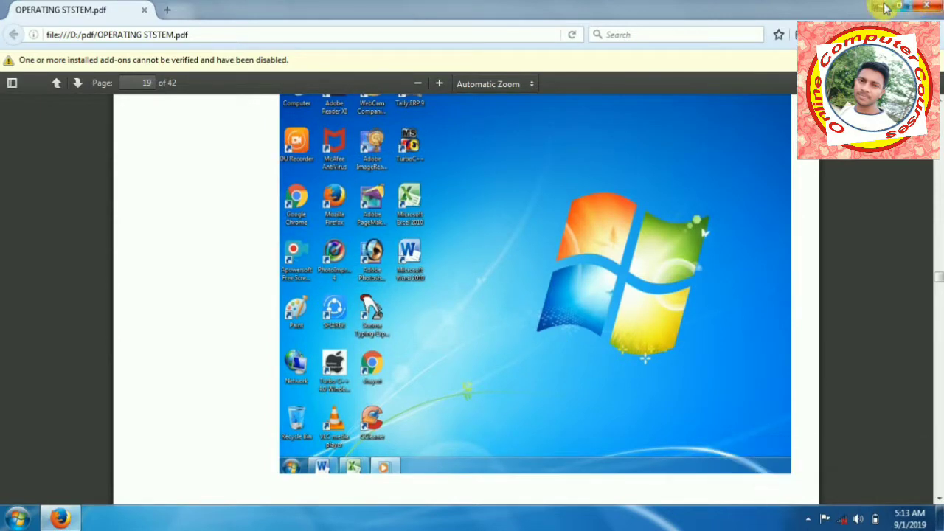
# Minimize the PDF window and refresh the desktop
pyautogui.click(885, 7)
pyautogui.rightClick(432, 74)
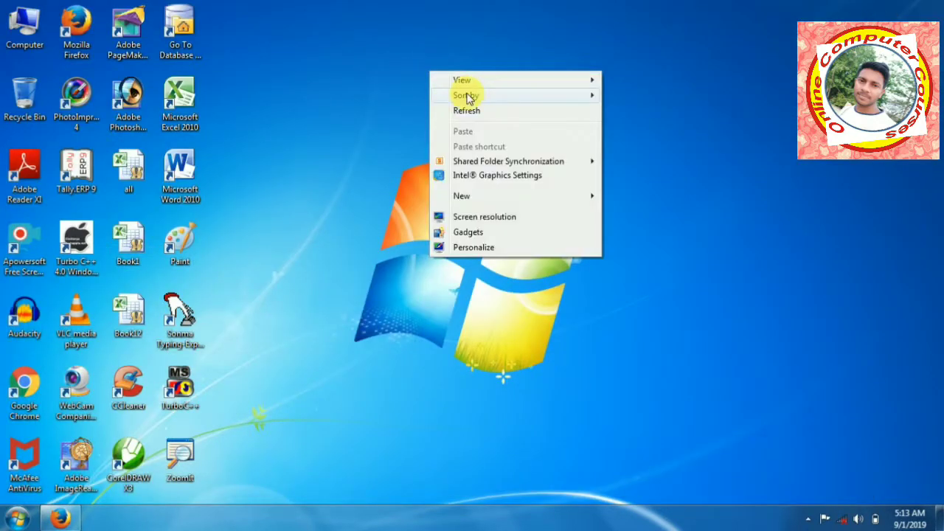
pyautogui.click(465, 110)
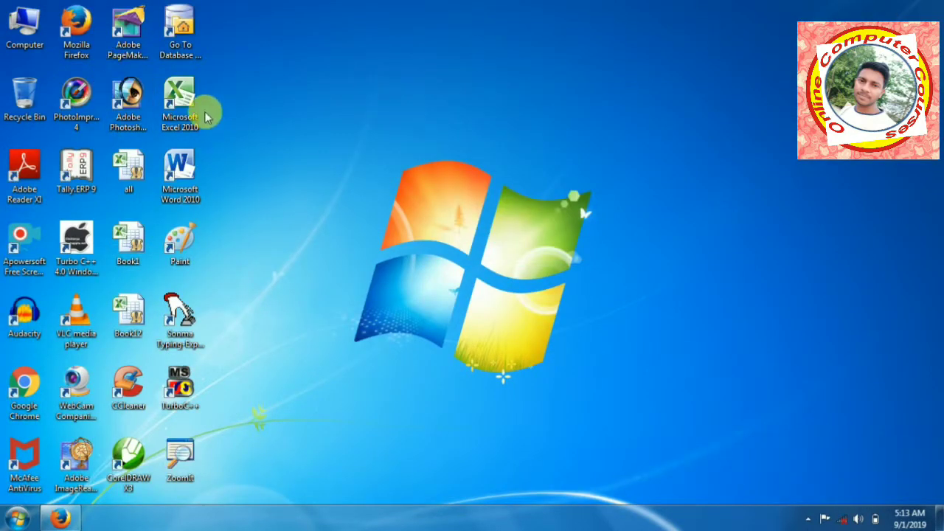
# Pin the Microsoft Excel 2010 desktop shortcut to the taskbar
pyautogui.click(175, 109)
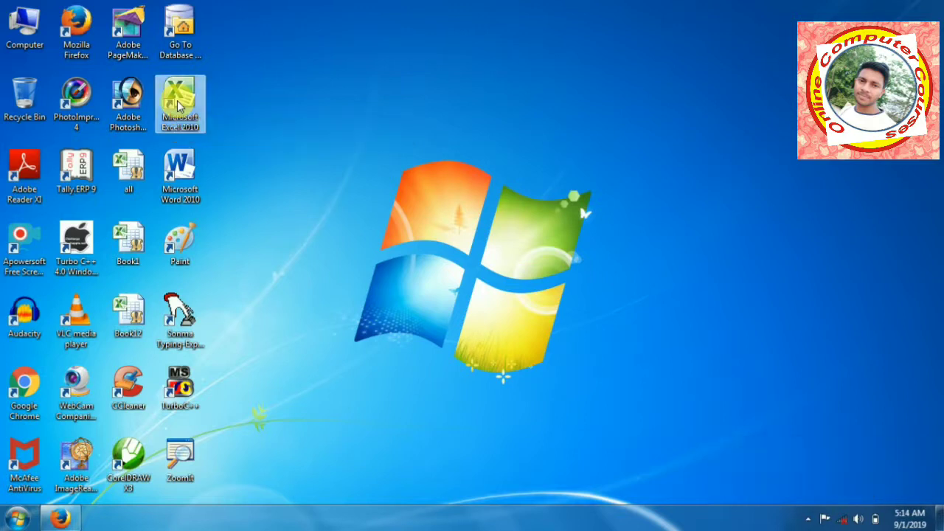
pyautogui.rightClick(180, 104)
pyautogui.moveTo(231, 245)
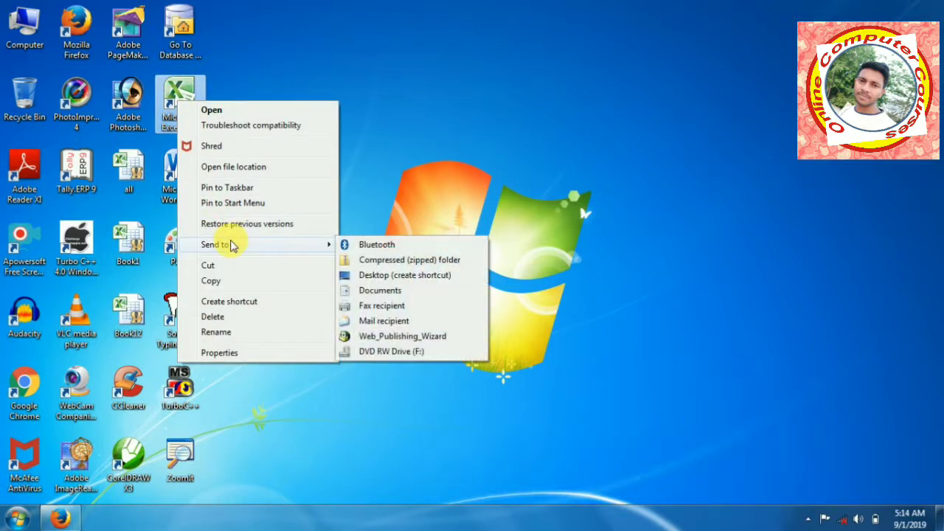
pyautogui.click(237, 189)
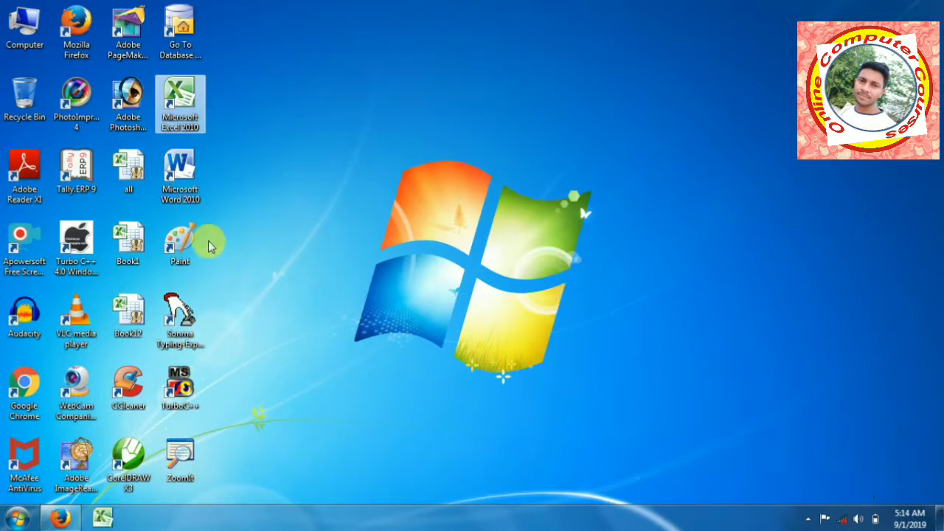
# Pin the Paint desktop shortcut to the taskbar
pyautogui.click(184, 254)
pyautogui.rightClick(184, 254)
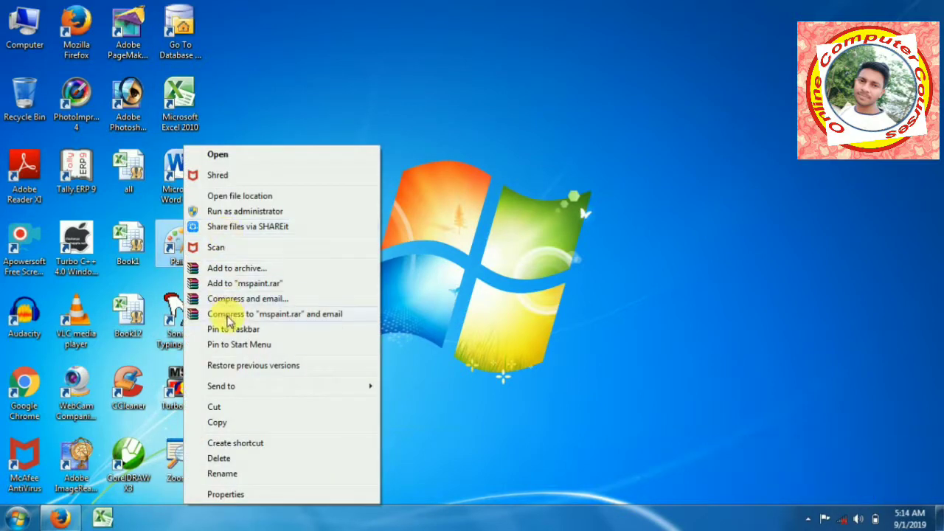
pyautogui.click(494, 251)
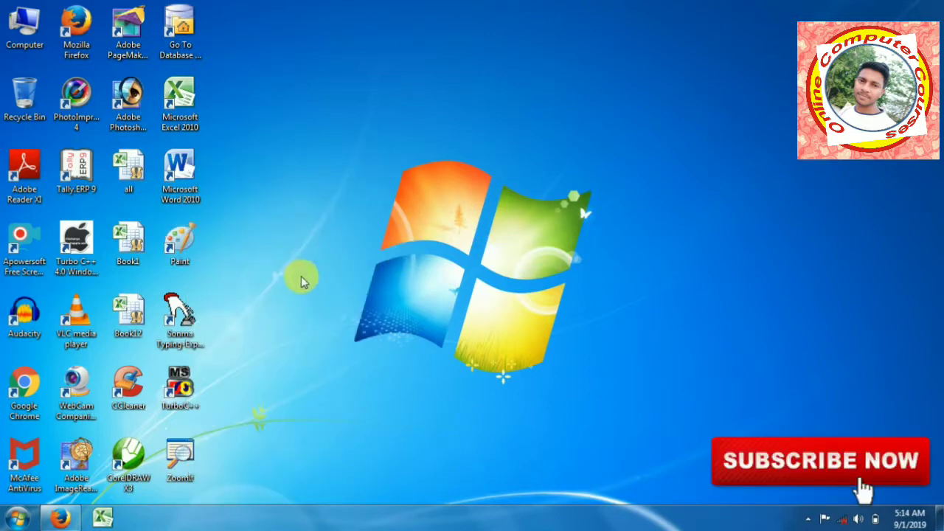
pyautogui.rightClick(188, 255)
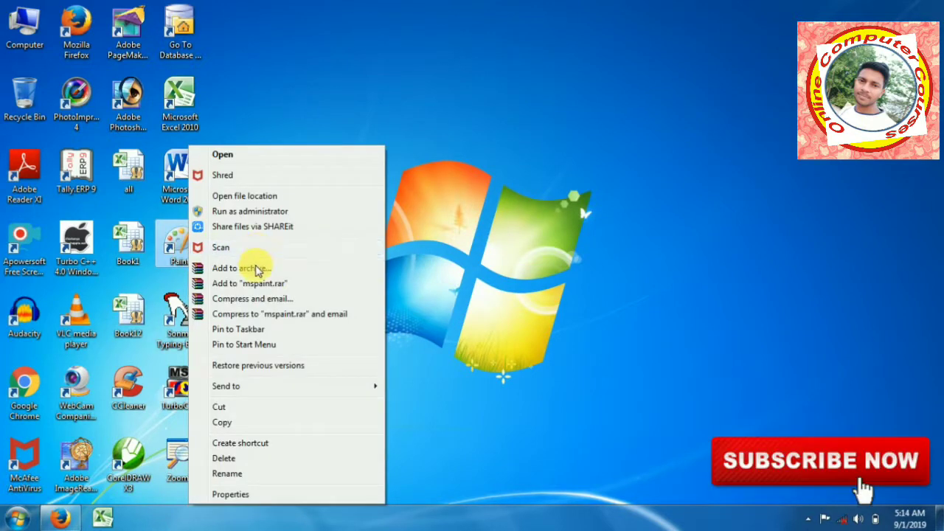
pyautogui.click(247, 331)
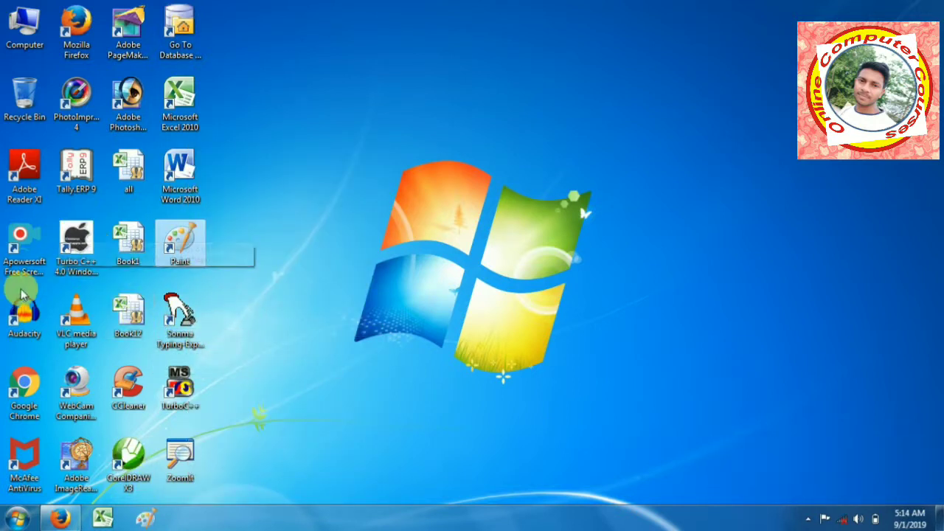
# Pin the Microsoft Word 2010 desktop shortcut to the taskbar and refresh the desktop
pyautogui.rightClick(180, 168)
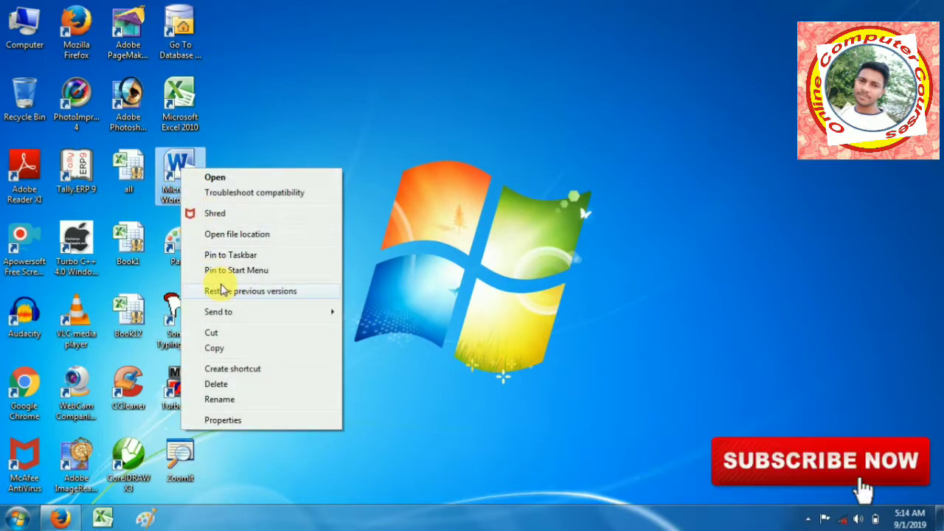
pyautogui.click(239, 259)
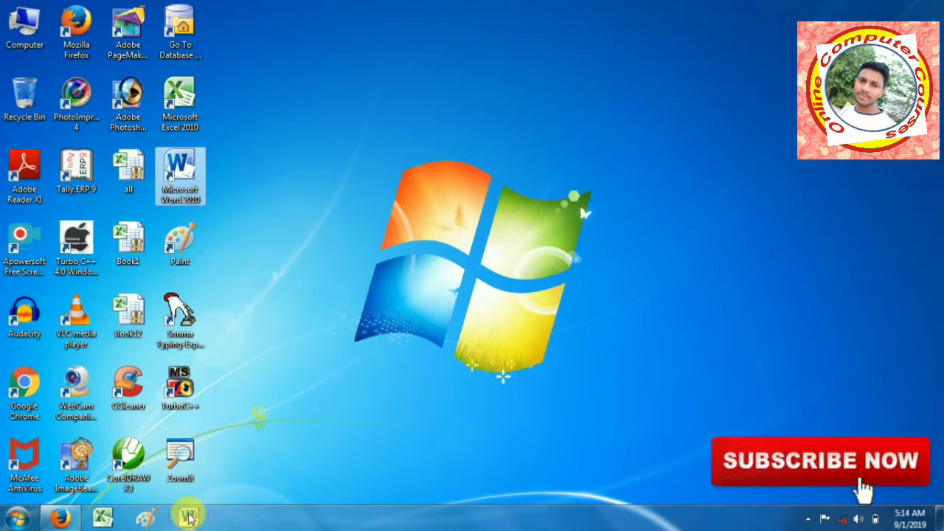
pyautogui.rightClick(512, 122)
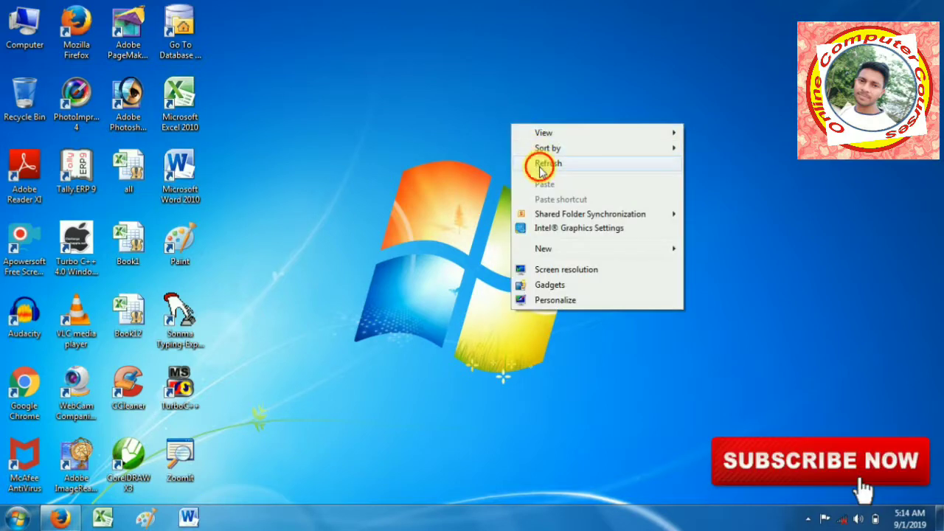
pyautogui.click(542, 161)
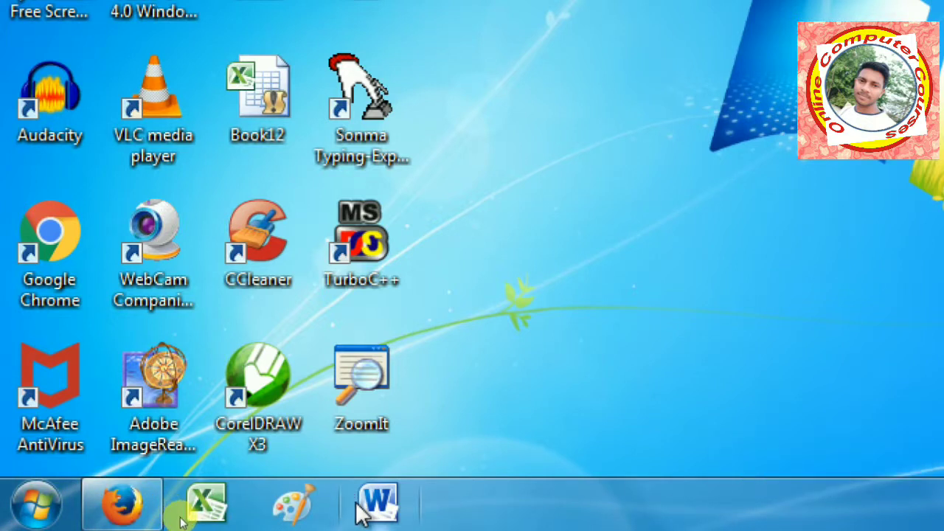
# Unpin Microsoft Word 2010, Paint and Microsoft Excel 2010 from the taskbar
pyautogui.rightClick(396, 499)
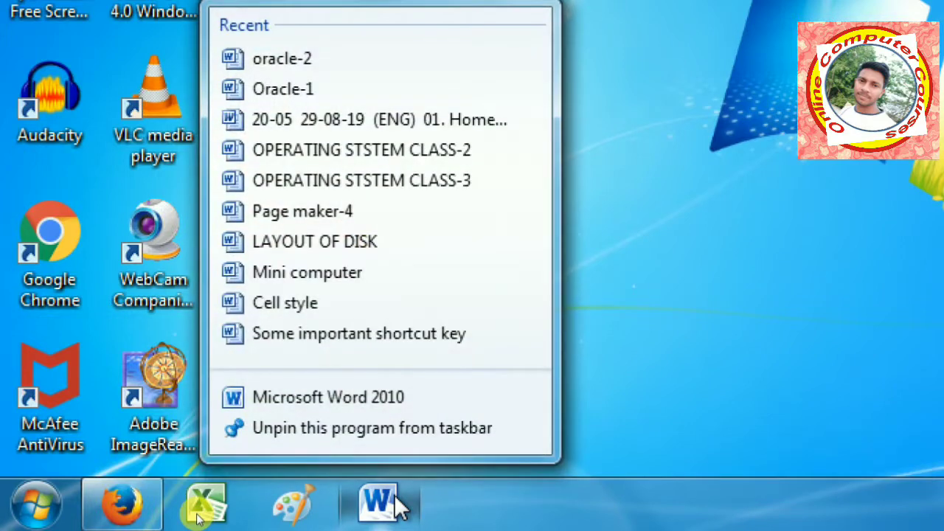
pyautogui.click(332, 432)
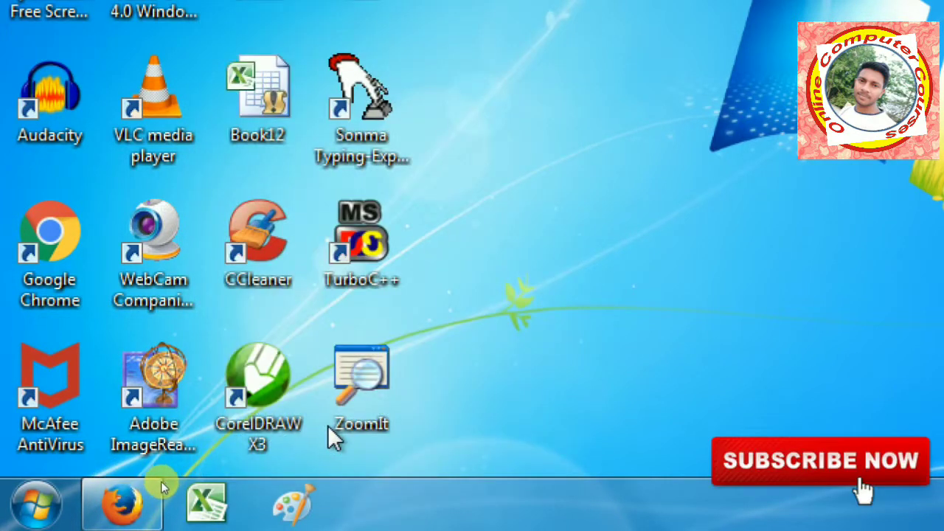
pyautogui.rightClick(289, 515)
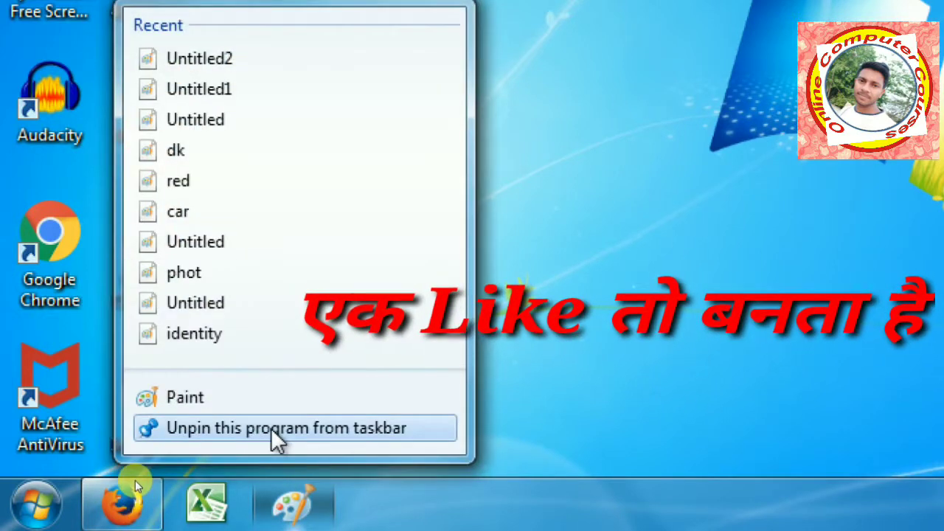
pyautogui.click(271, 429)
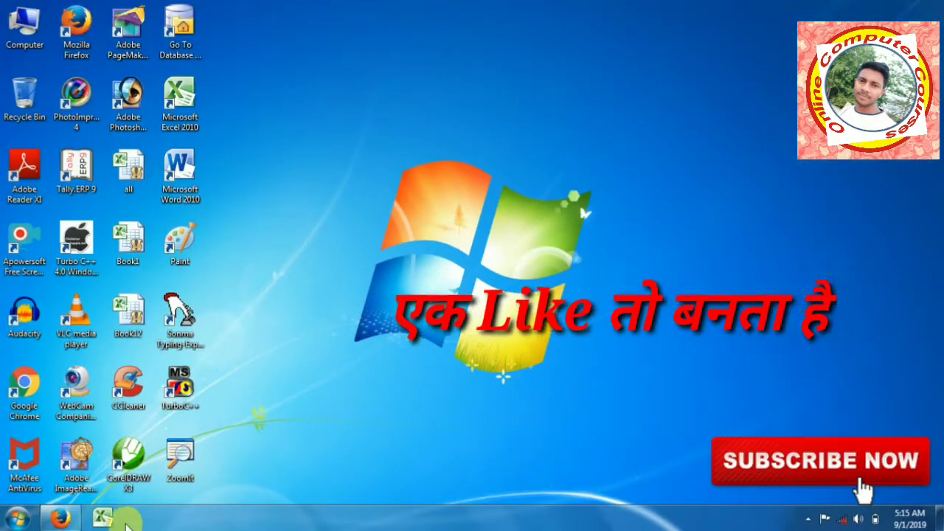
pyautogui.rightClick(117, 521)
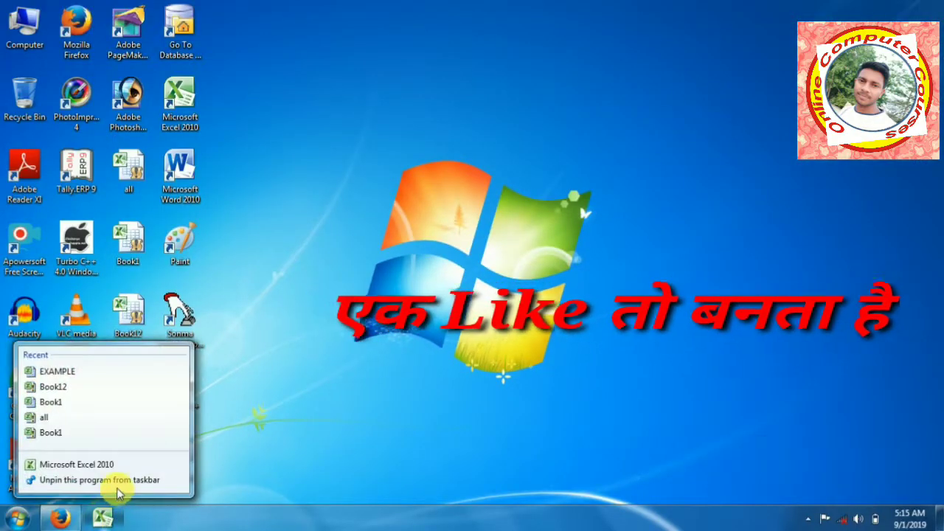
pyautogui.click(118, 480)
# Refresh the desktop and launch Microsoft Word 2010 from its desktop shortcut
pyautogui.rightClick(350, 184)
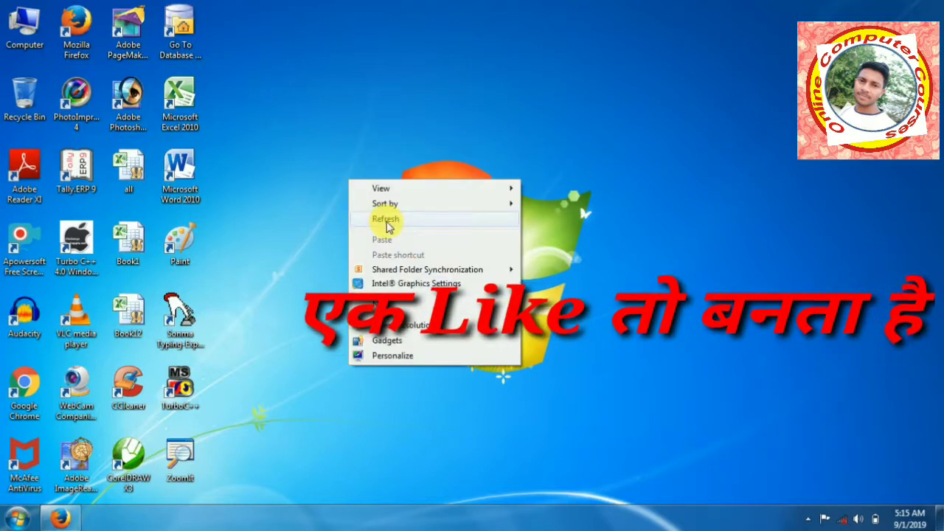
pyautogui.click(389, 212)
pyautogui.doubleClick(186, 181)
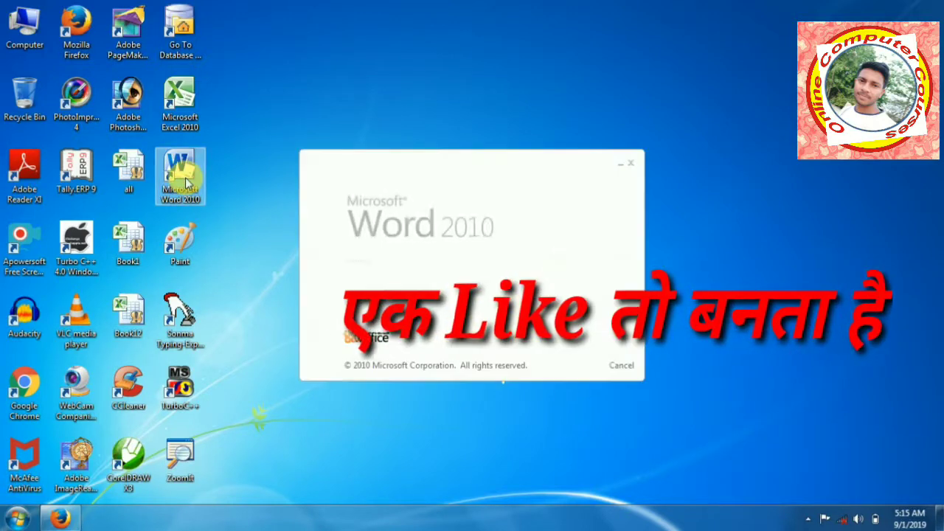